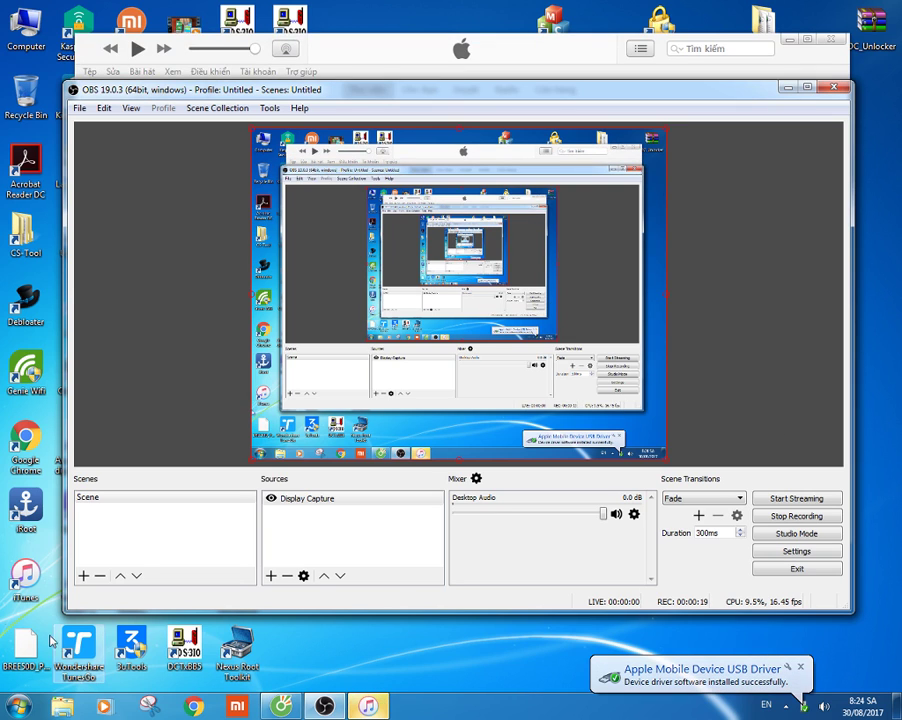
- Launch 3uTools and confirm that the connected iPhone 4s has trusted this PC
click(130, 645)
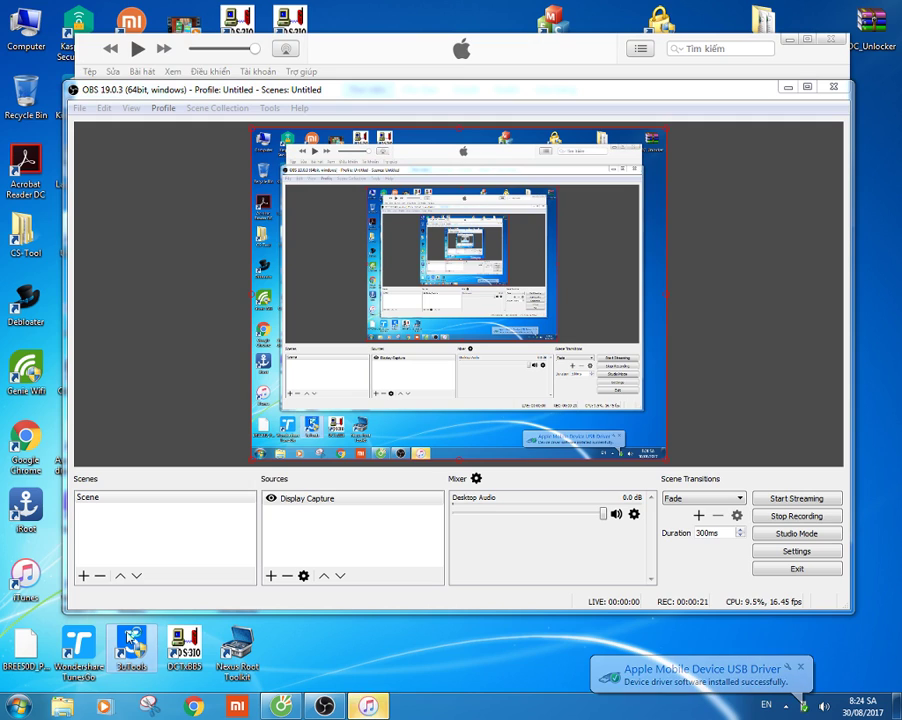
double_click(130, 645)
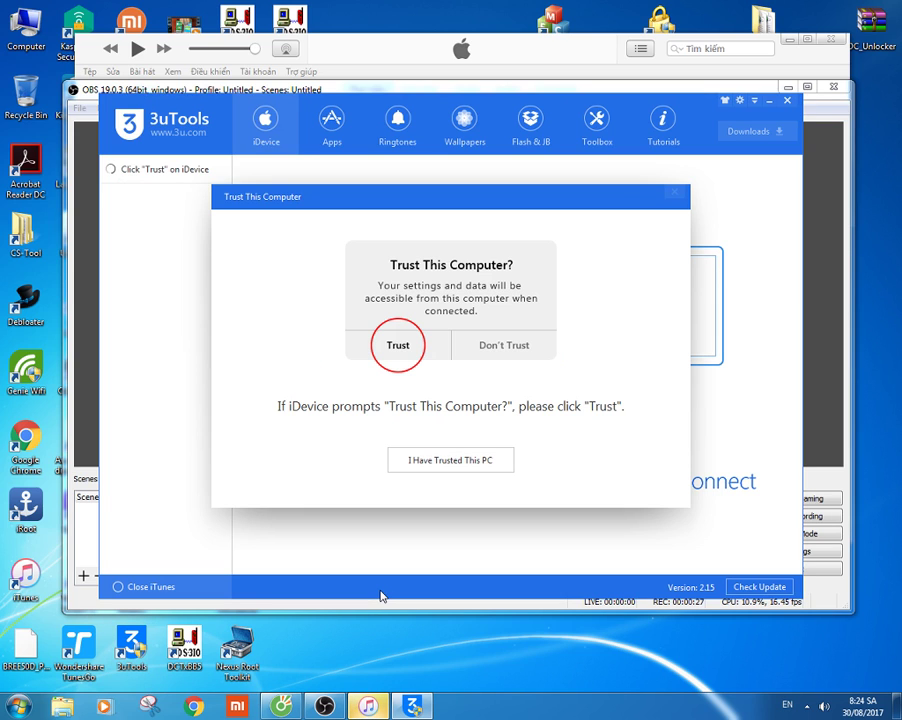
click(470, 463)
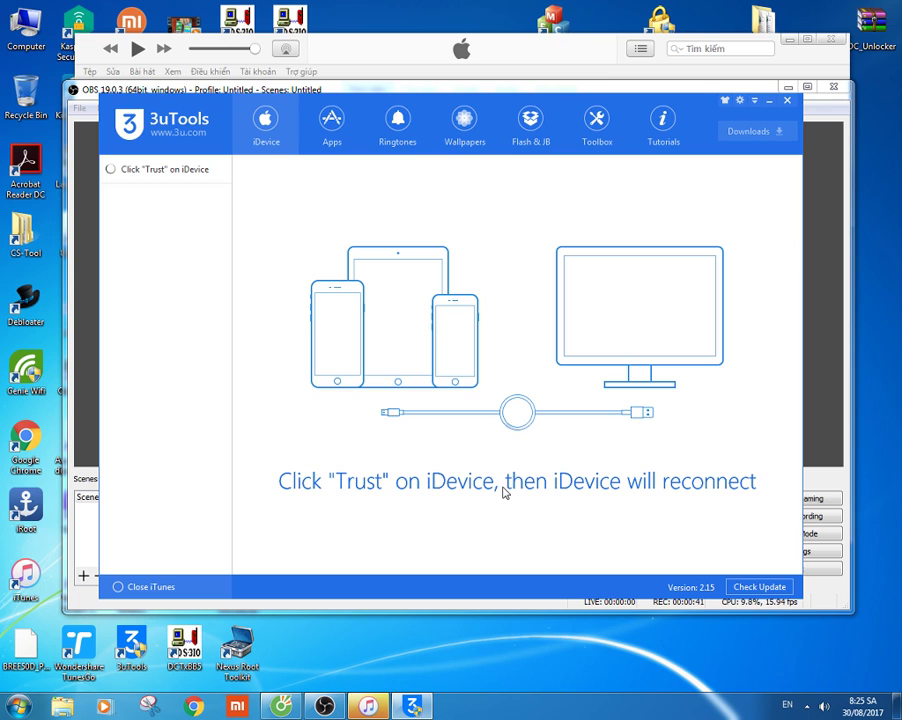
click(808, 705)
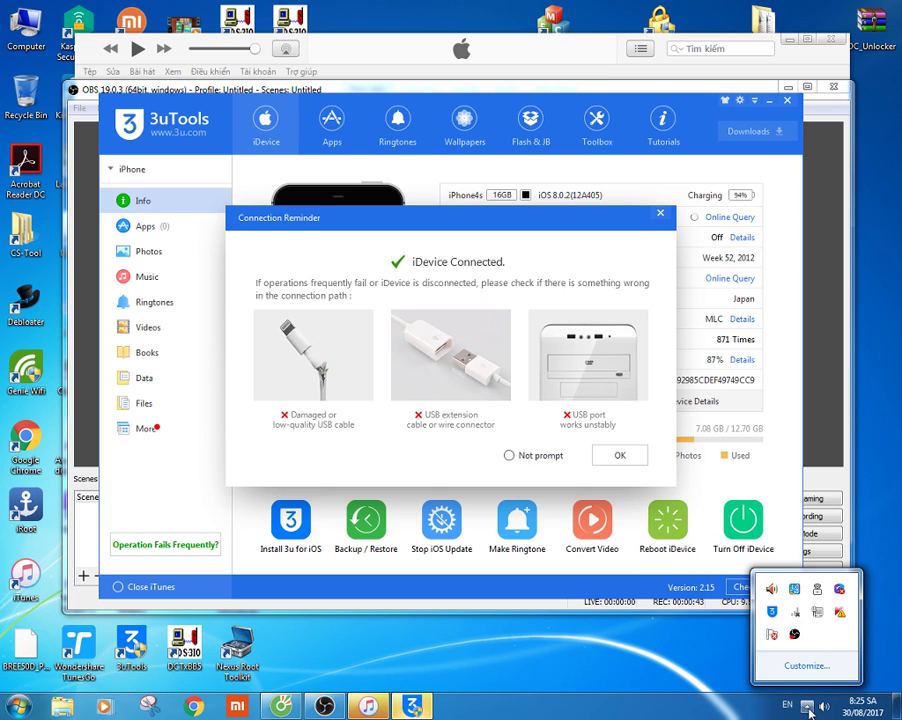
- Dismiss the connection reminder and select all contacts in the iPhone's data
click(660, 216)
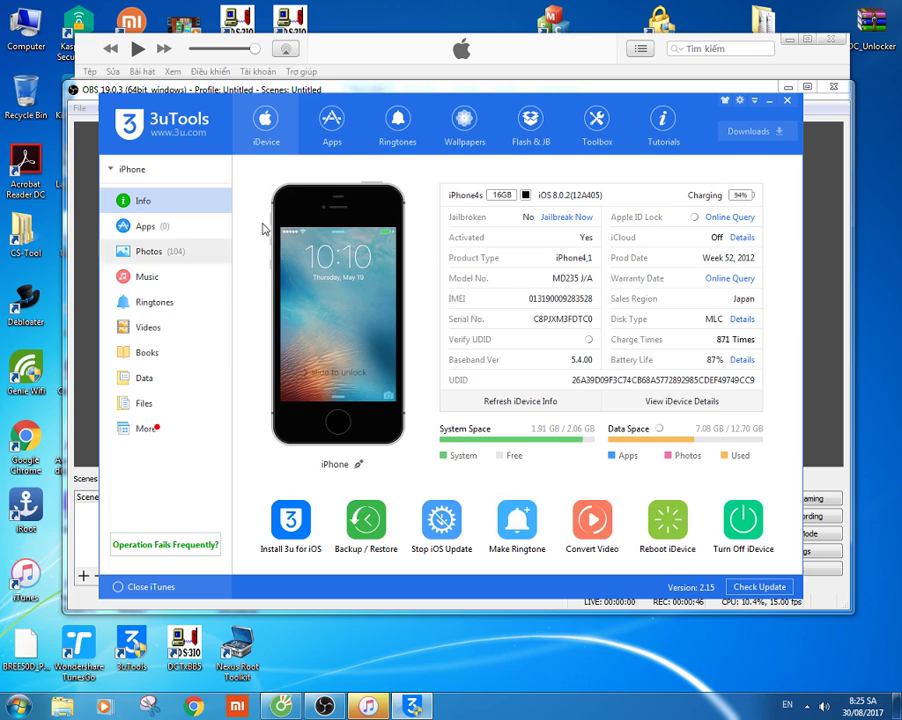
click(140, 382)
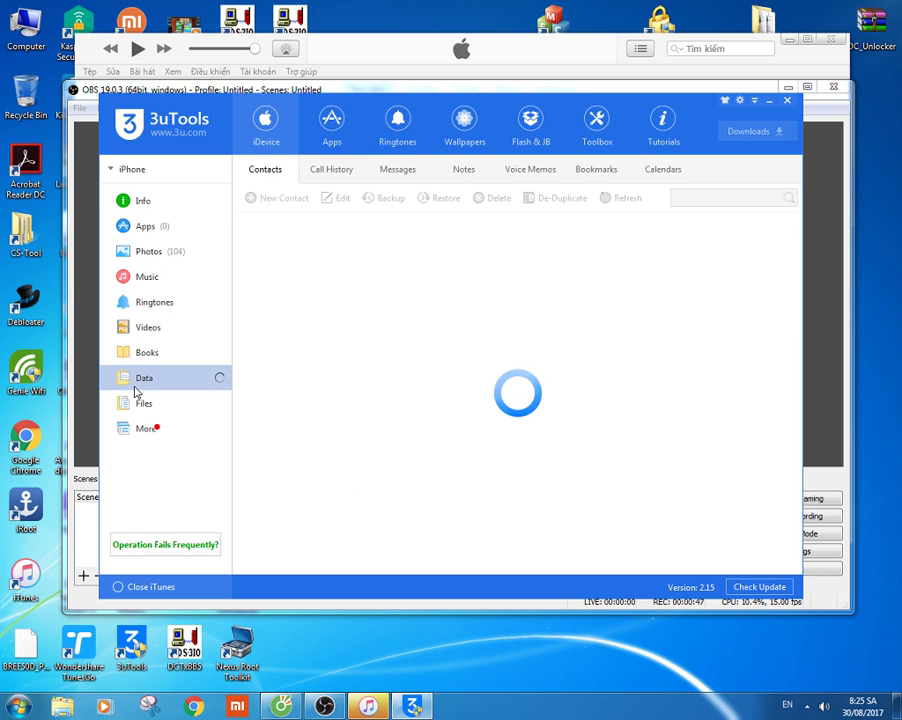
click(251, 223)
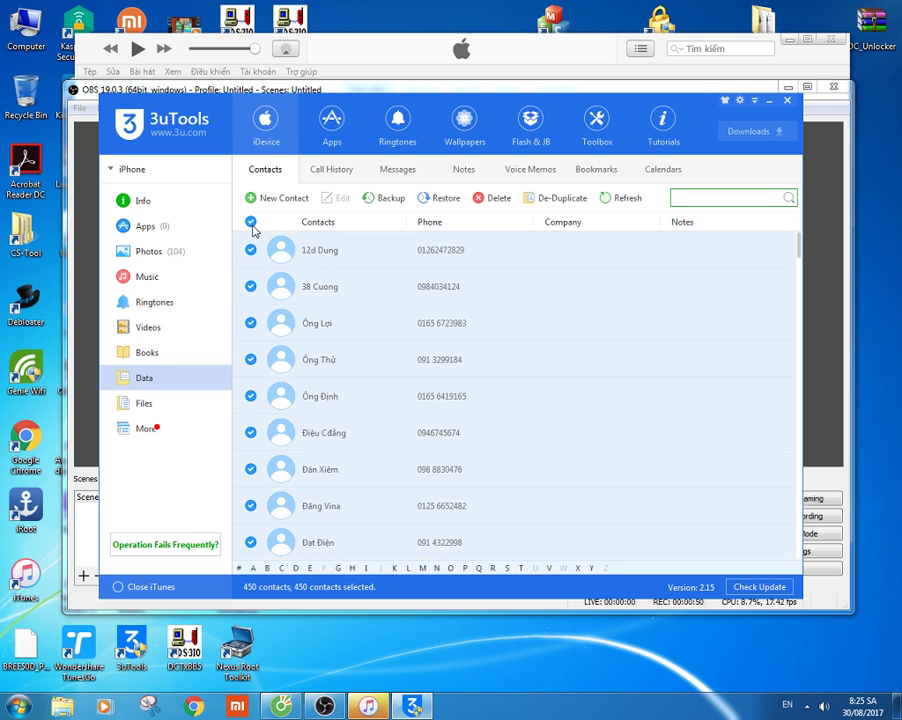
- Create a new folder in Downloads through the Restore Contacts file dialog and open it
click(441, 200)
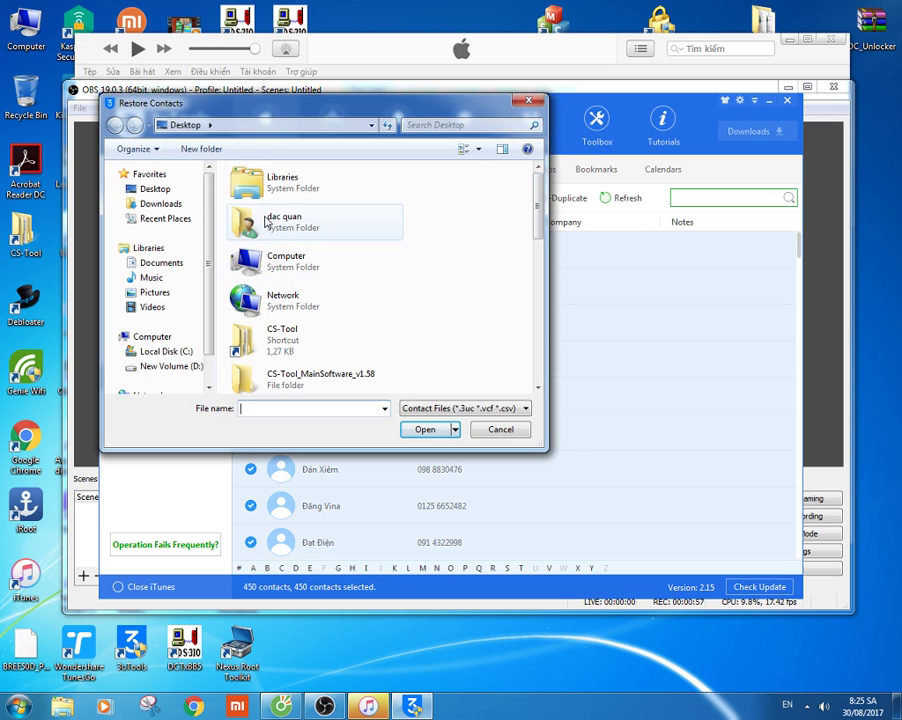
click(150, 204)
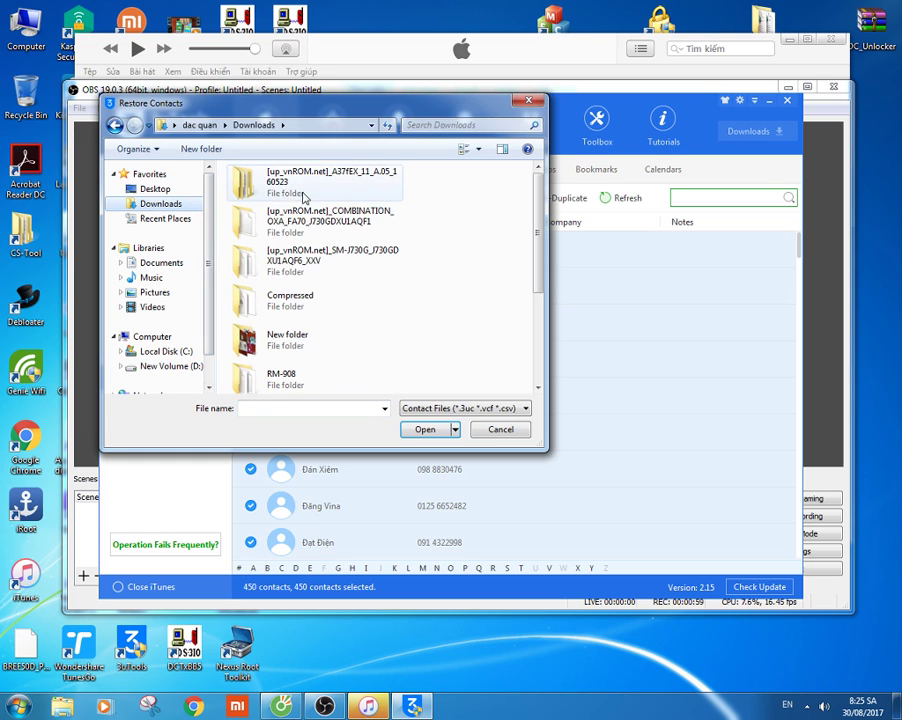
click(205, 149)
double_click(354, 380)
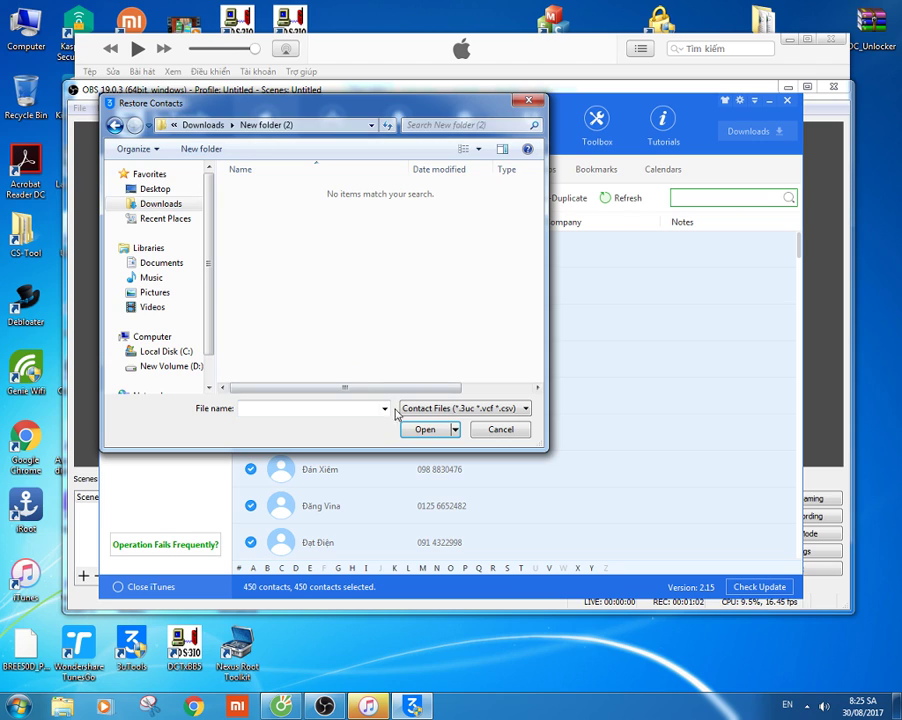
click(256, 405)
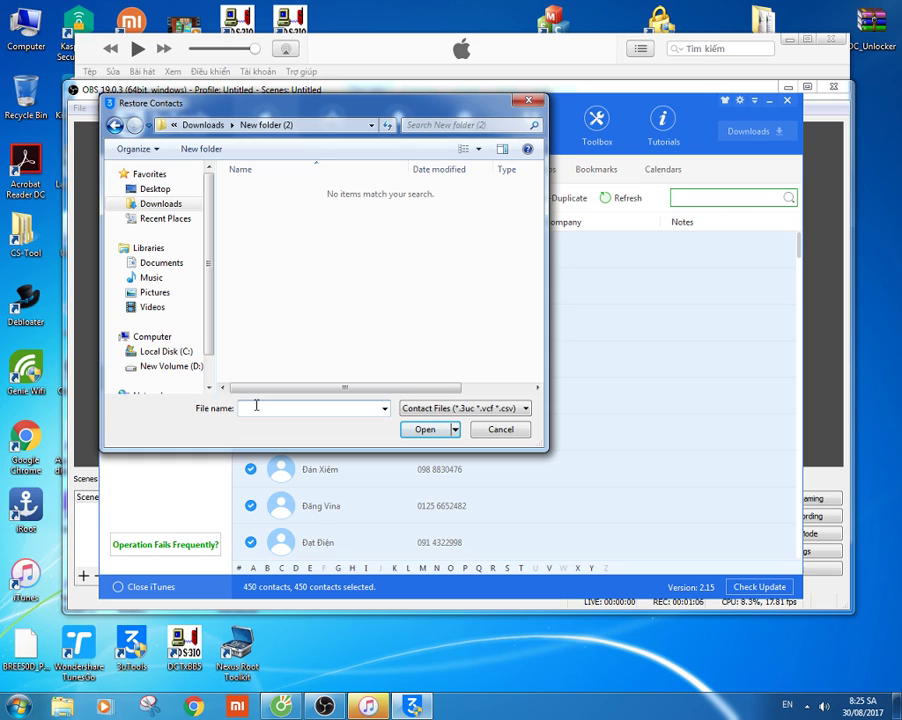
text(1)
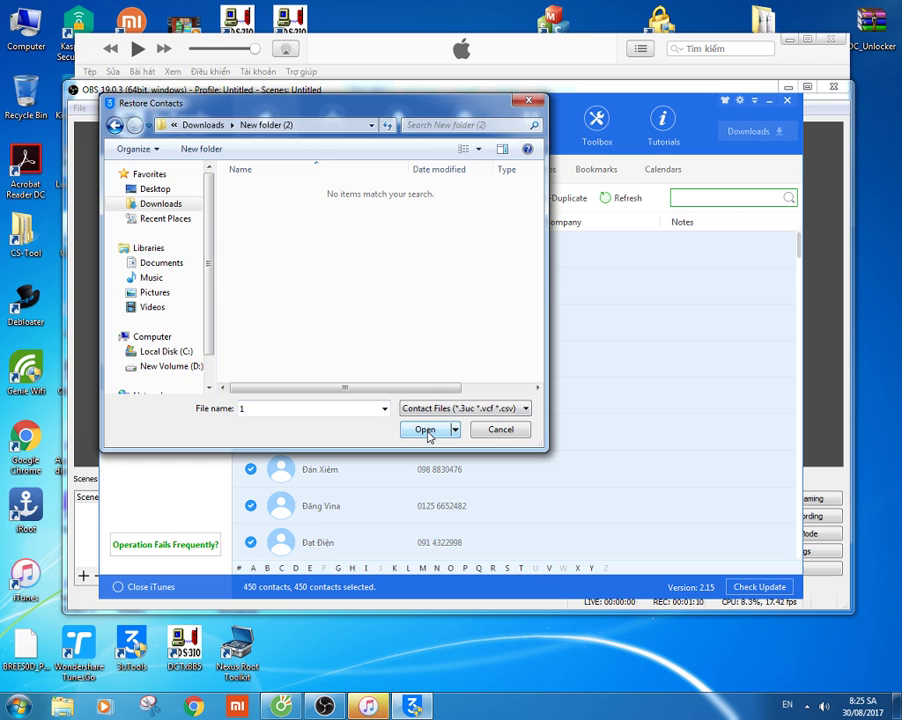
click(500, 429)
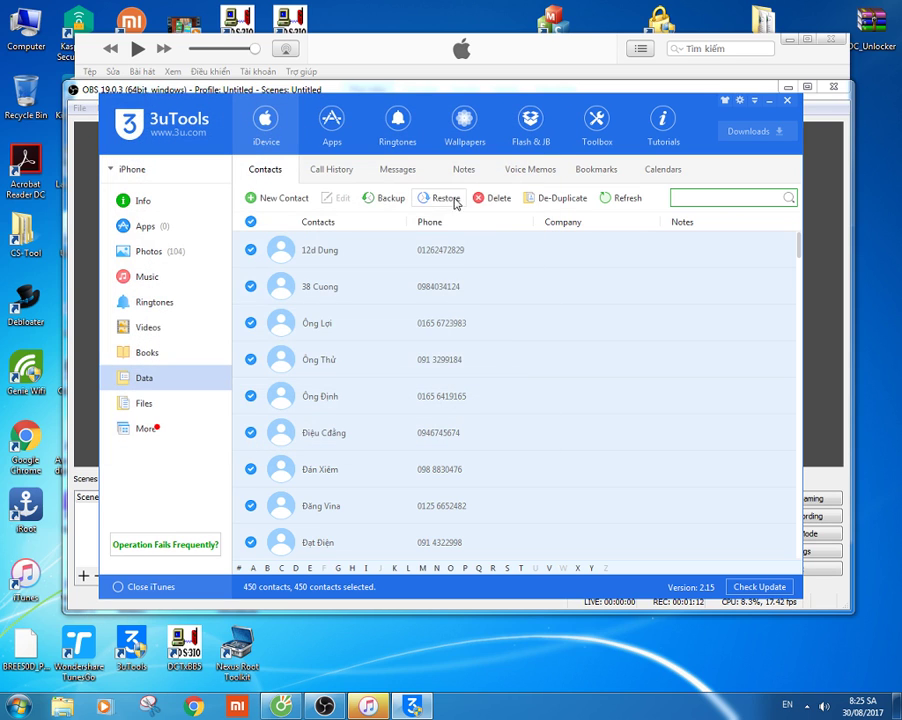
- Back up the selected contacts in Vcard format to New folder (2) in Downloads, keeping the suggested file name
click(380, 198)
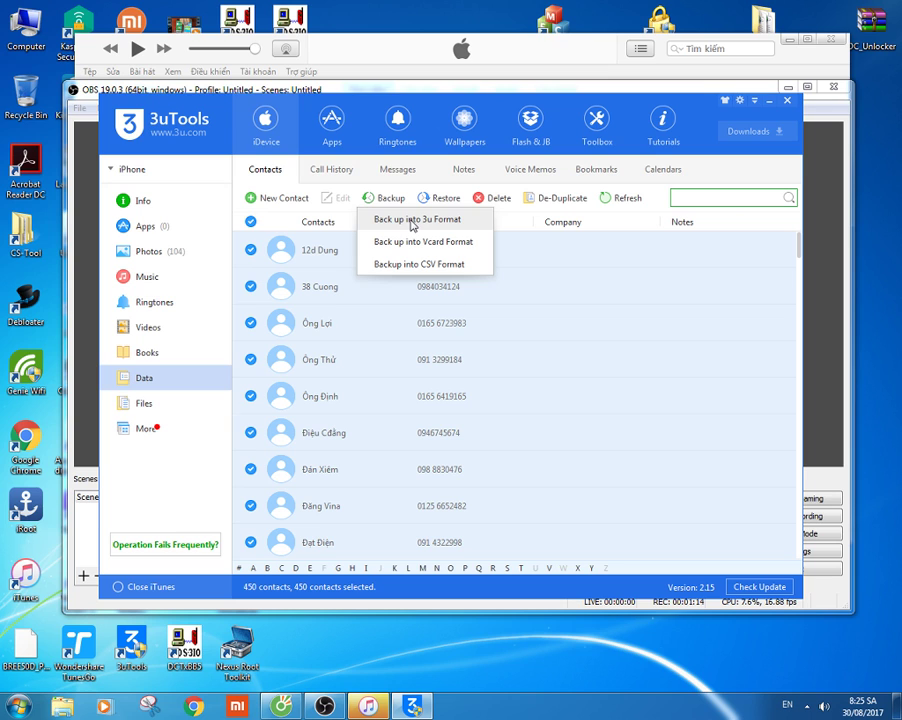
click(418, 243)
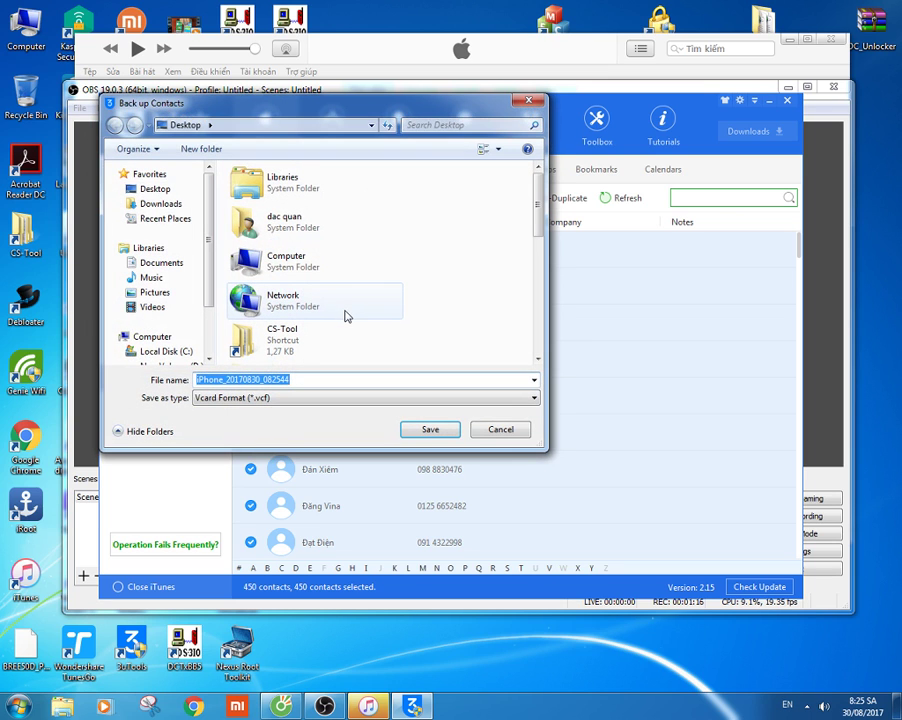
double_click(275, 220)
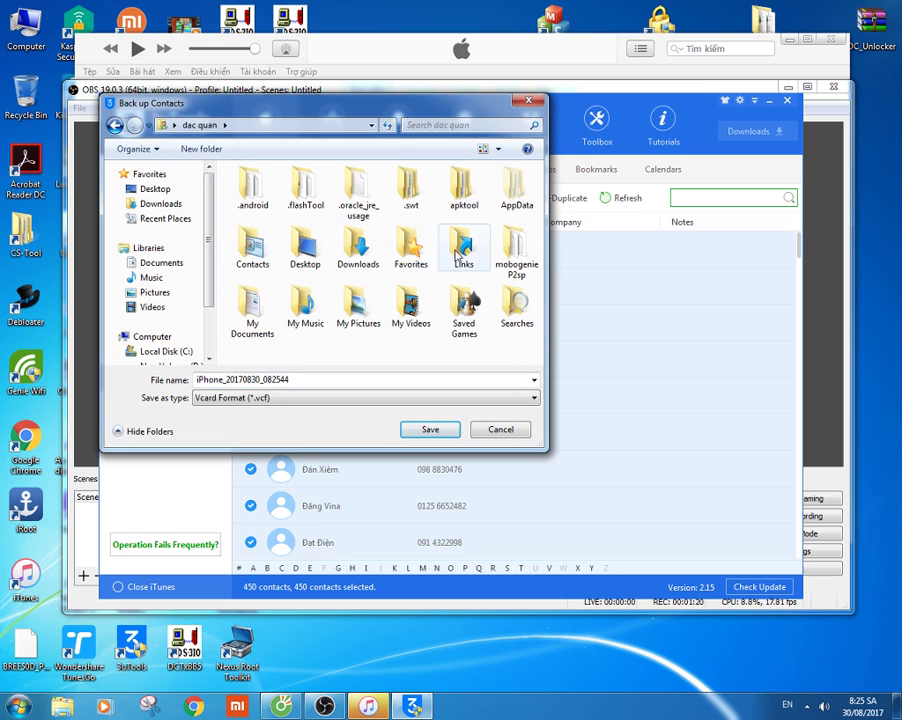
double_click(358, 250)
click(297, 333)
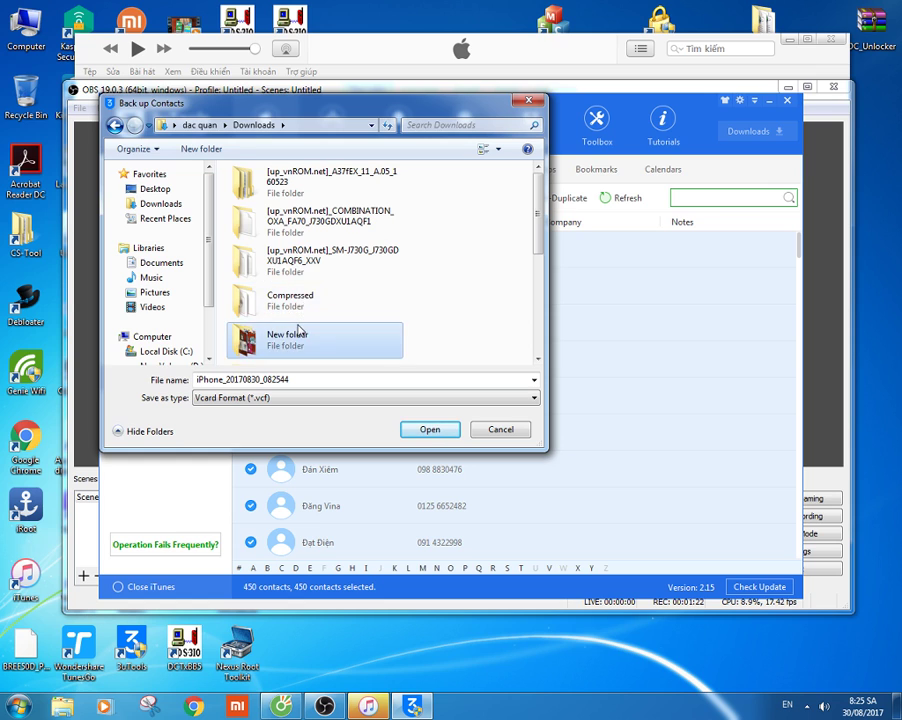
scroll(297, 334, down, 3)
double_click(299, 272)
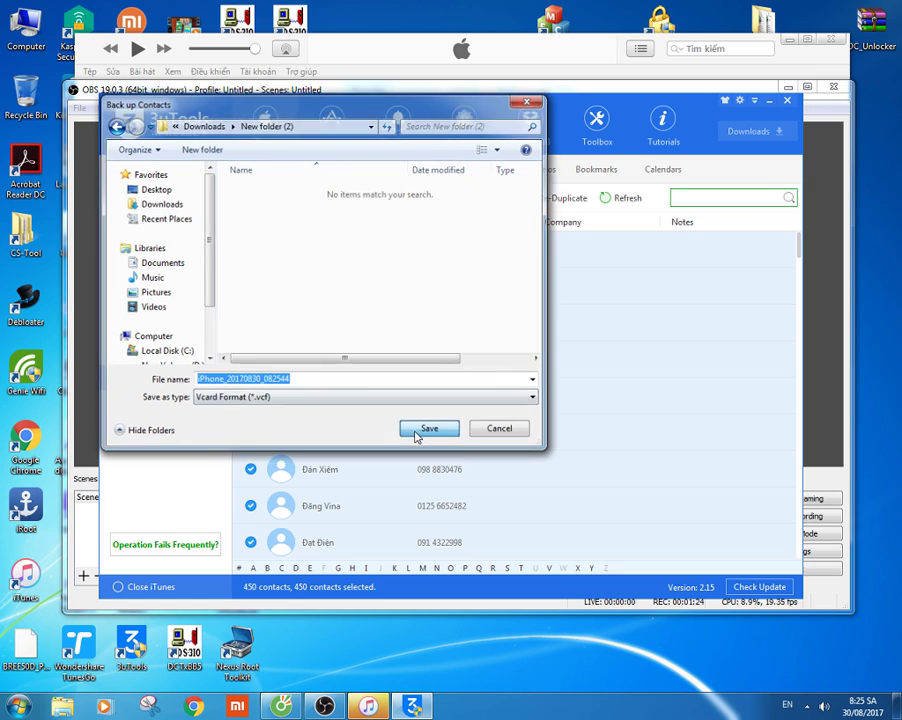
click(424, 429)
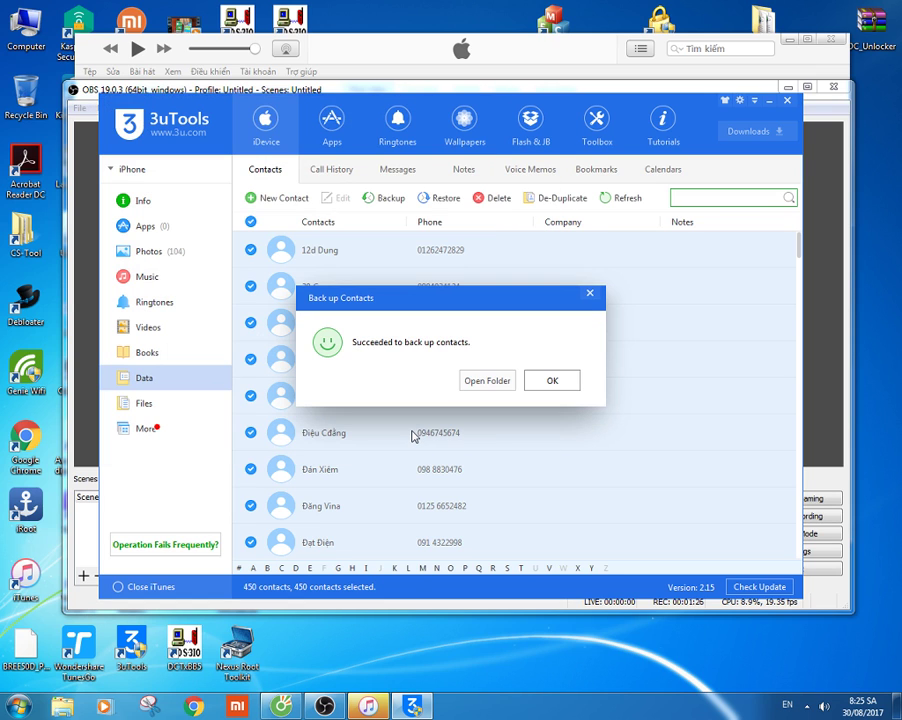
click(556, 385)
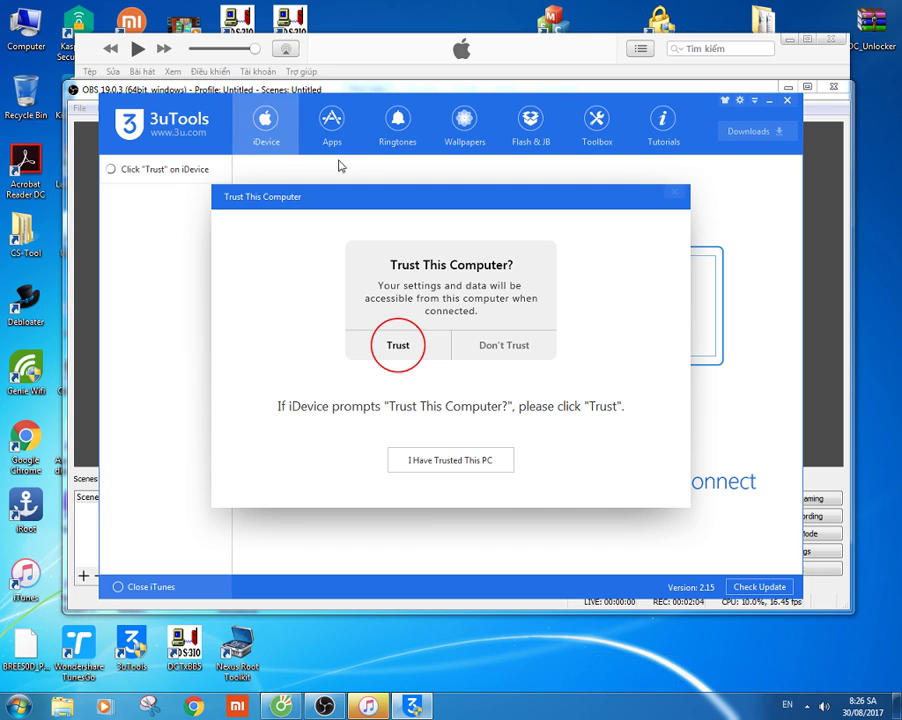
- Confirm that the iPhone 6 has trusted this PC and restore contacts to it from iPhone_20170830_082544, keeping its original contacts
click(447, 464)
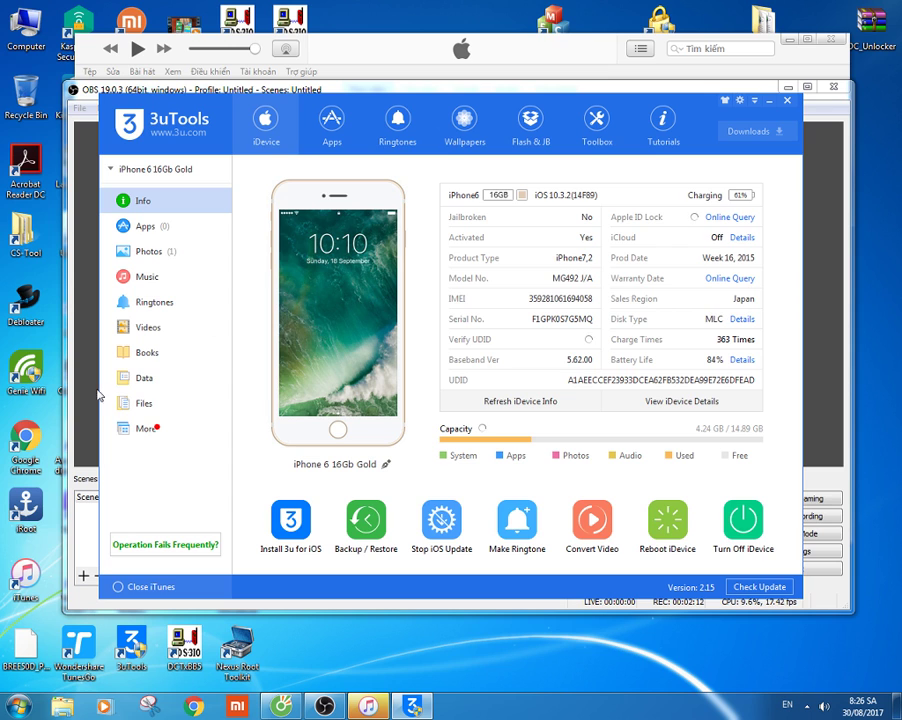
click(150, 381)
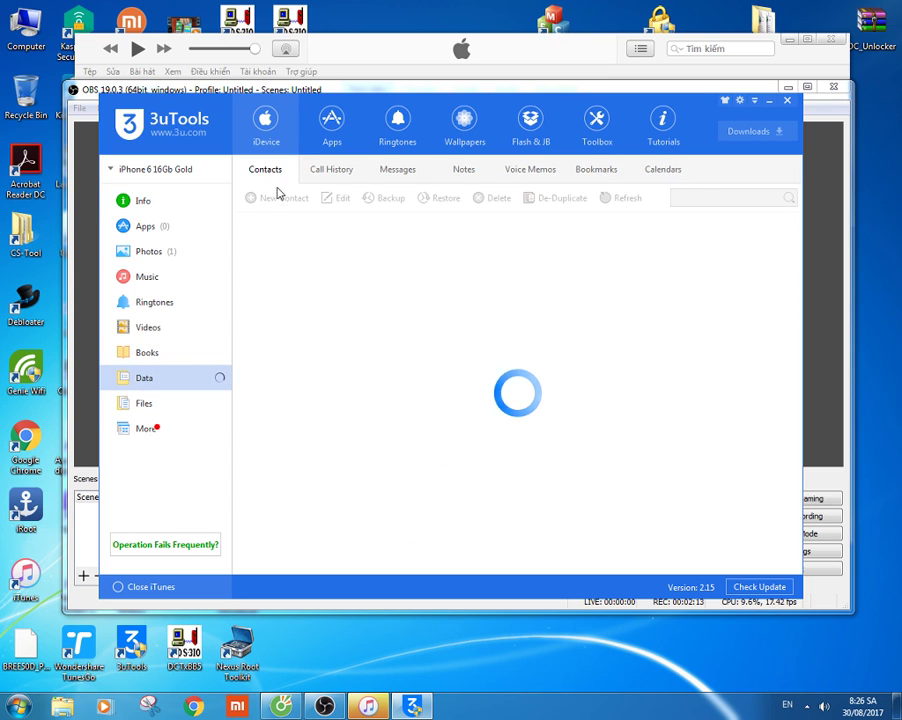
click(441, 197)
click(277, 192)
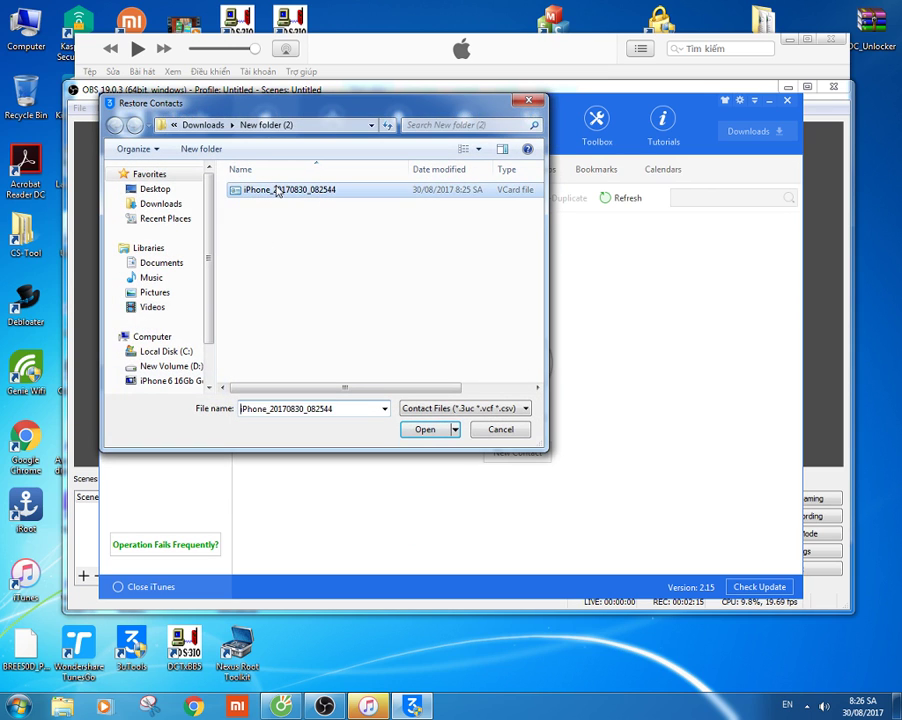
double_click(277, 191)
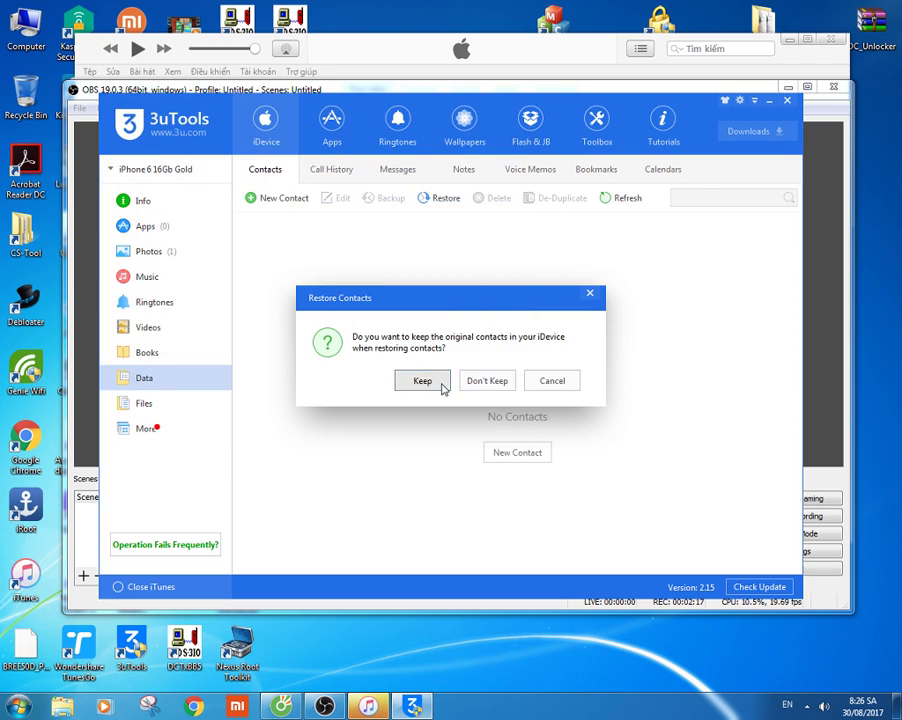
click(422, 381)
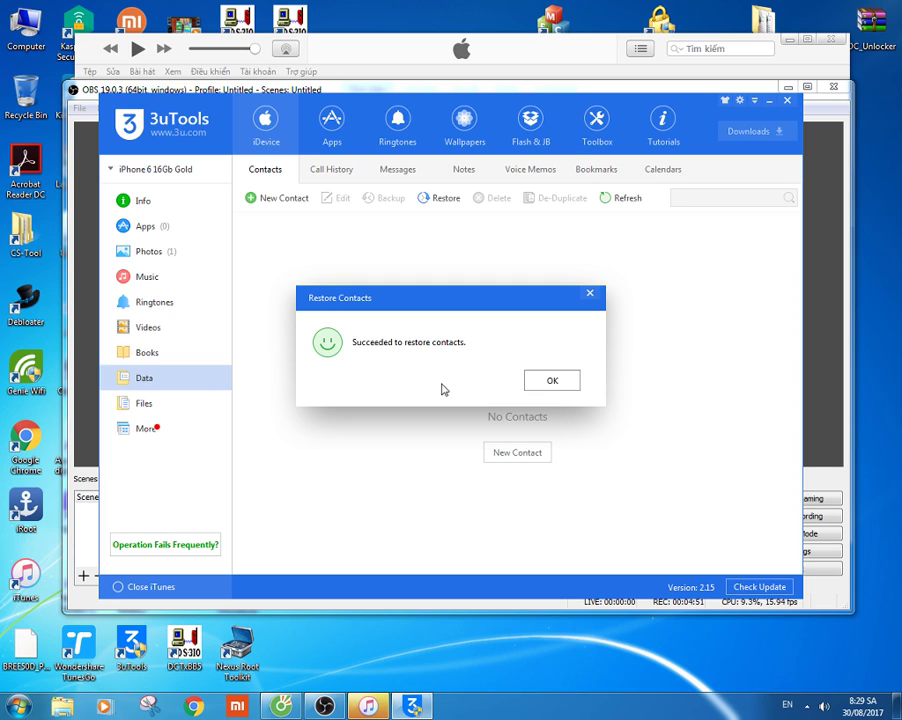
click(530, 385)
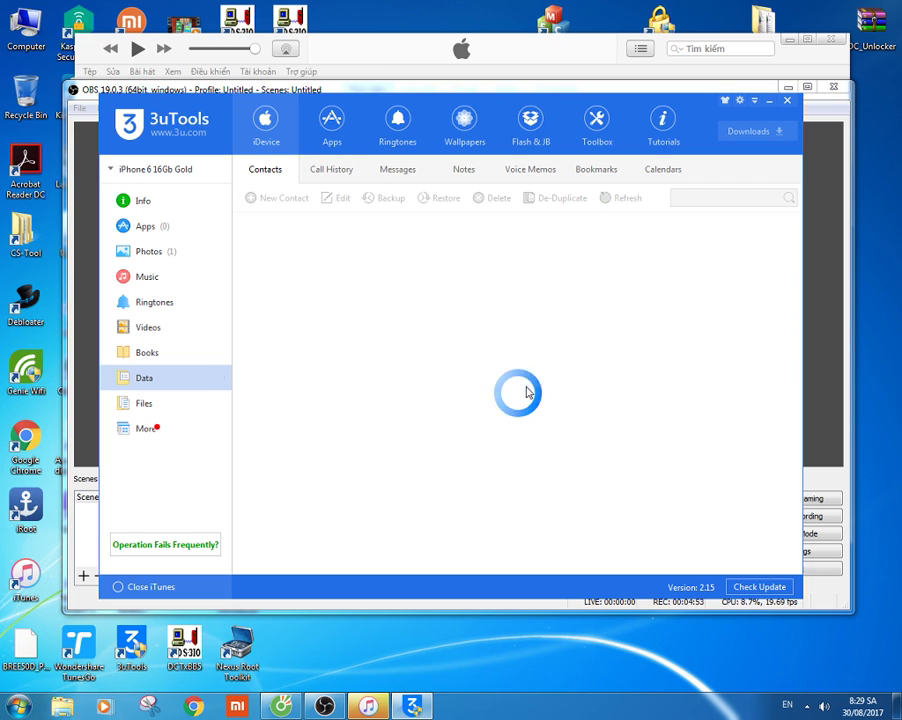